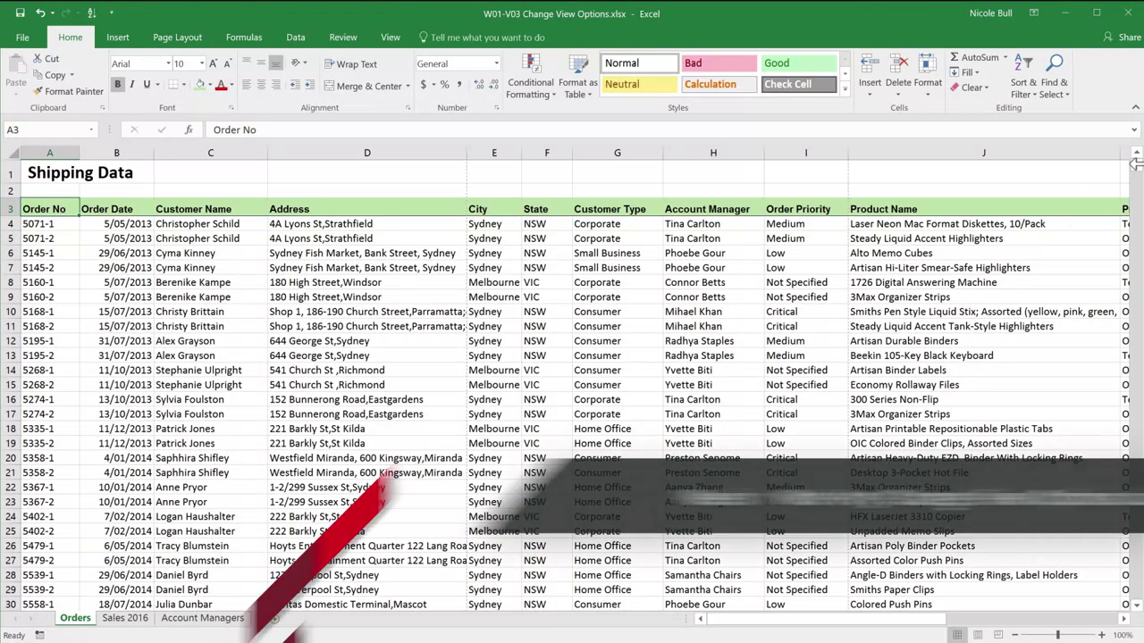
Adjust the Orders sheet zoom with the status-bar controls, settling at 163%.
{"action": "mouse_move", "coordinate": [1138, 173]}
{"action": "left_mouse_down"}
{"action": "mouse_move", "coordinate": [1137, 243]}
{"action": "mouse_move", "coordinate": [1136, 170]}
{"action": "left_mouse_up"}
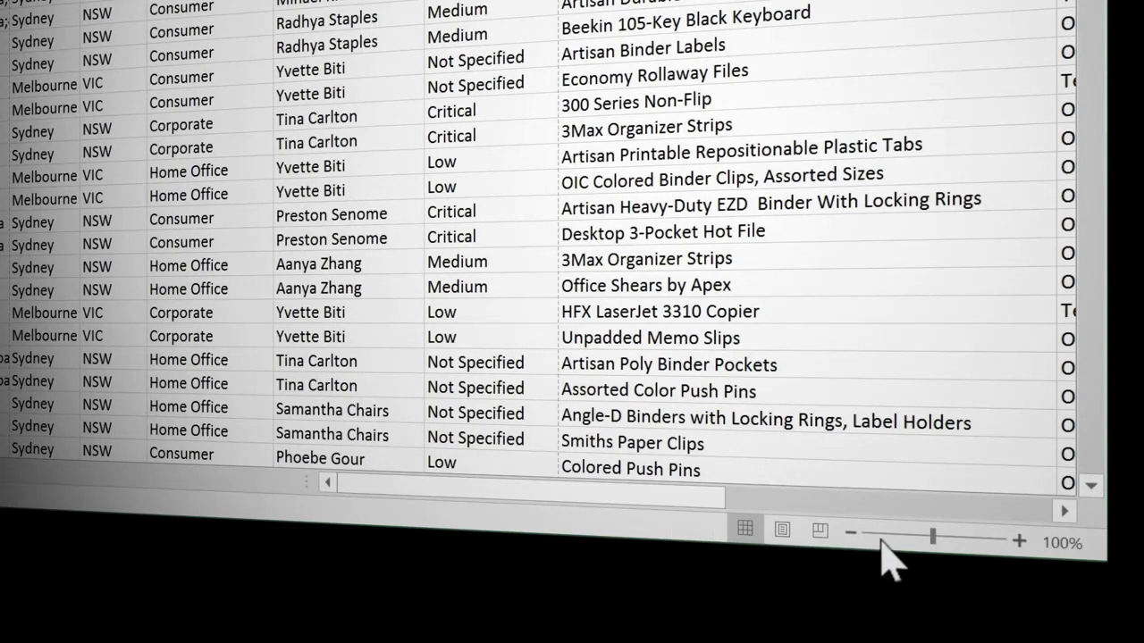
{"action": "left_click", "coordinate": [1020, 542]}
{"action": "left_click", "coordinate": [1020, 542]}
{"action": "left_click", "coordinate": [1019, 543]}
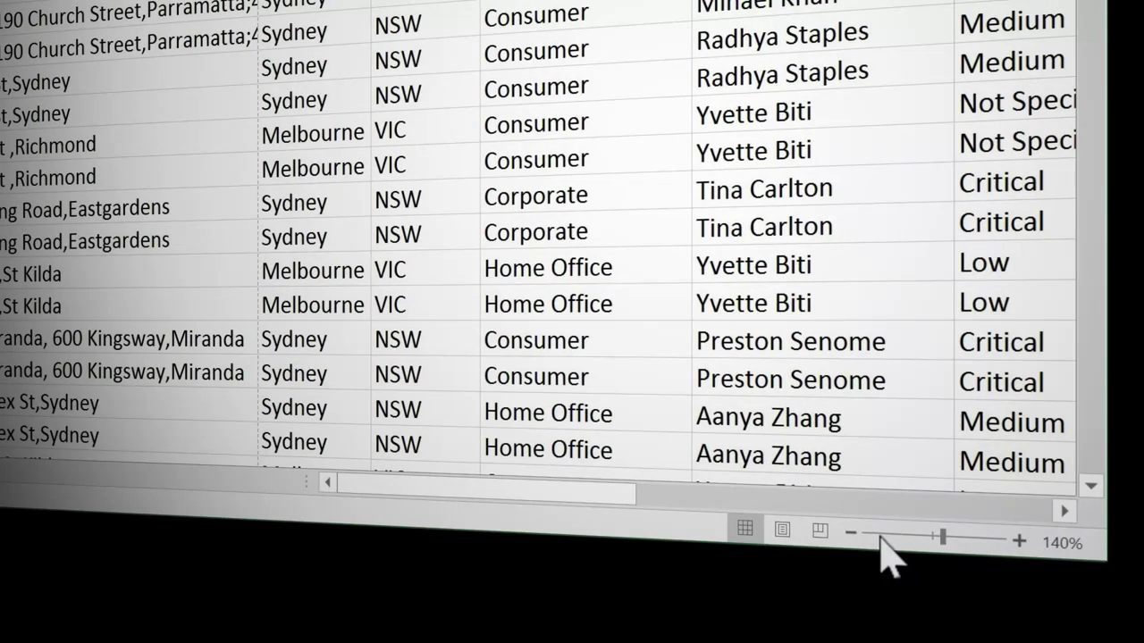
{"action": "left_click", "coordinate": [851, 534]}
{"action": "left_click", "coordinate": [852, 534]}
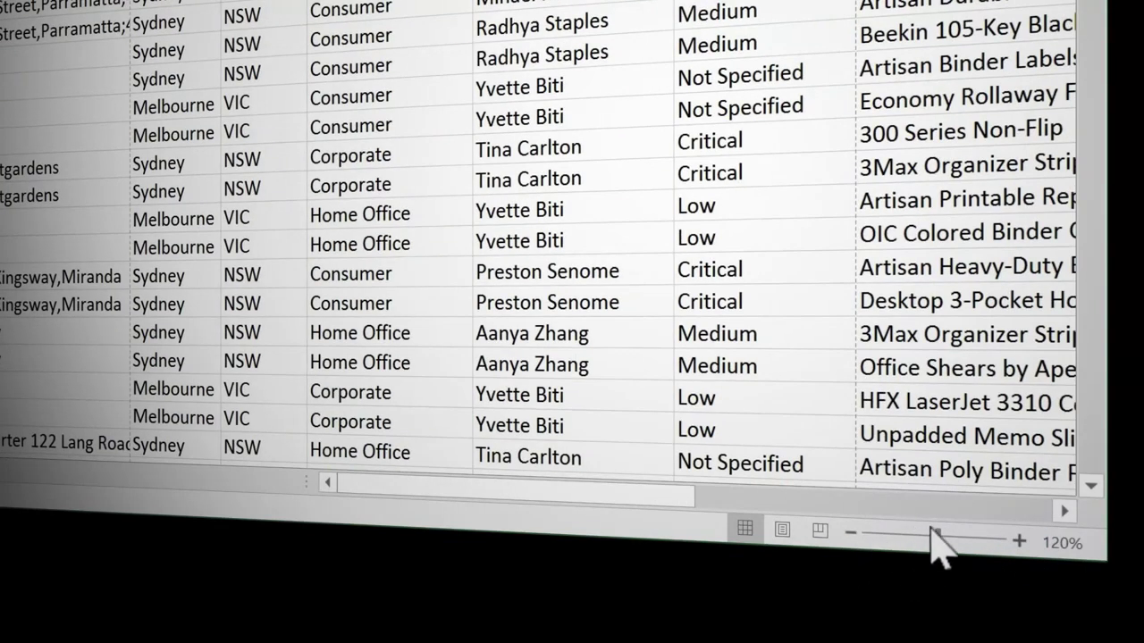
{"action": "left_click", "coordinate": [945, 536]}
{"action": "left_click_drag", "start_coordinate": [945, 537], "coordinate": [951, 536]}
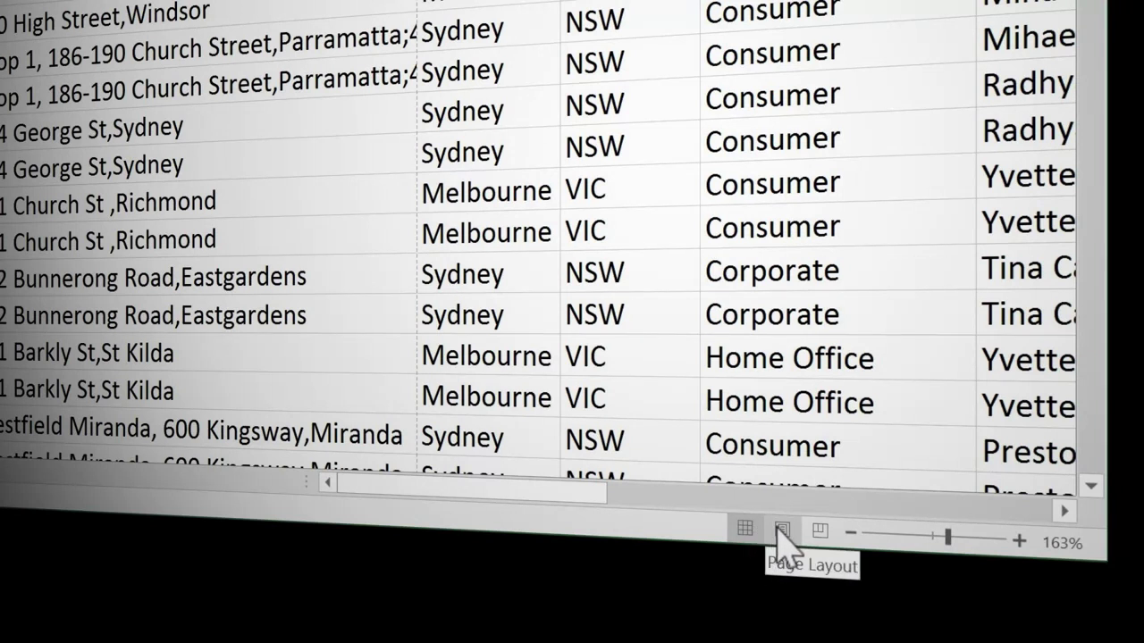
{"action": "left_click", "coordinate": [777, 527]}
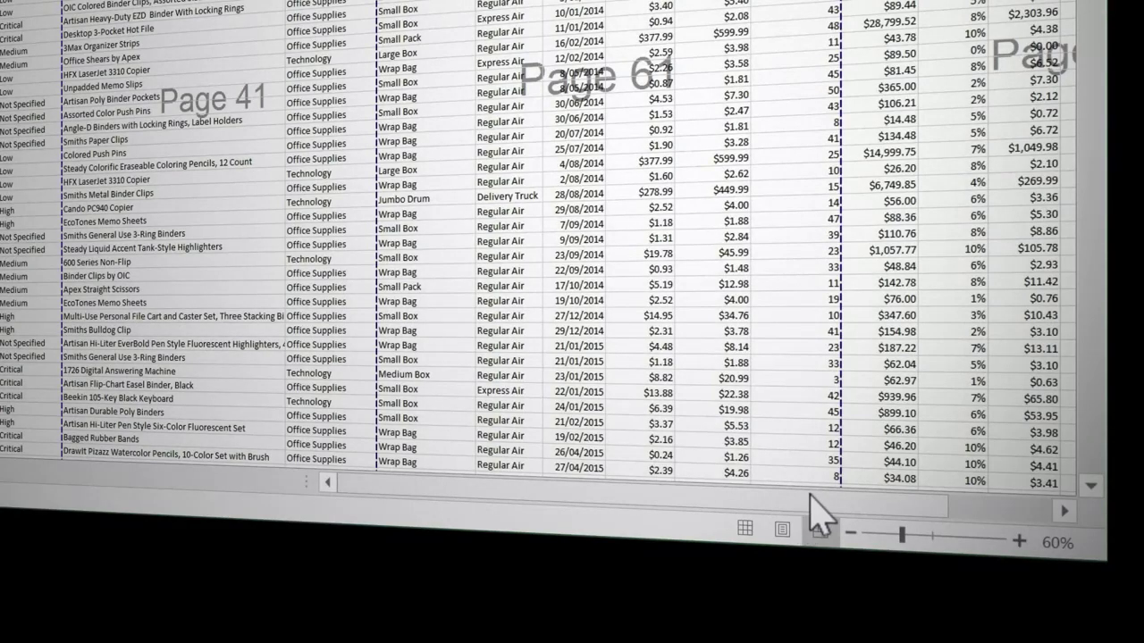
{"action": "left_click", "coordinate": [747, 531]}
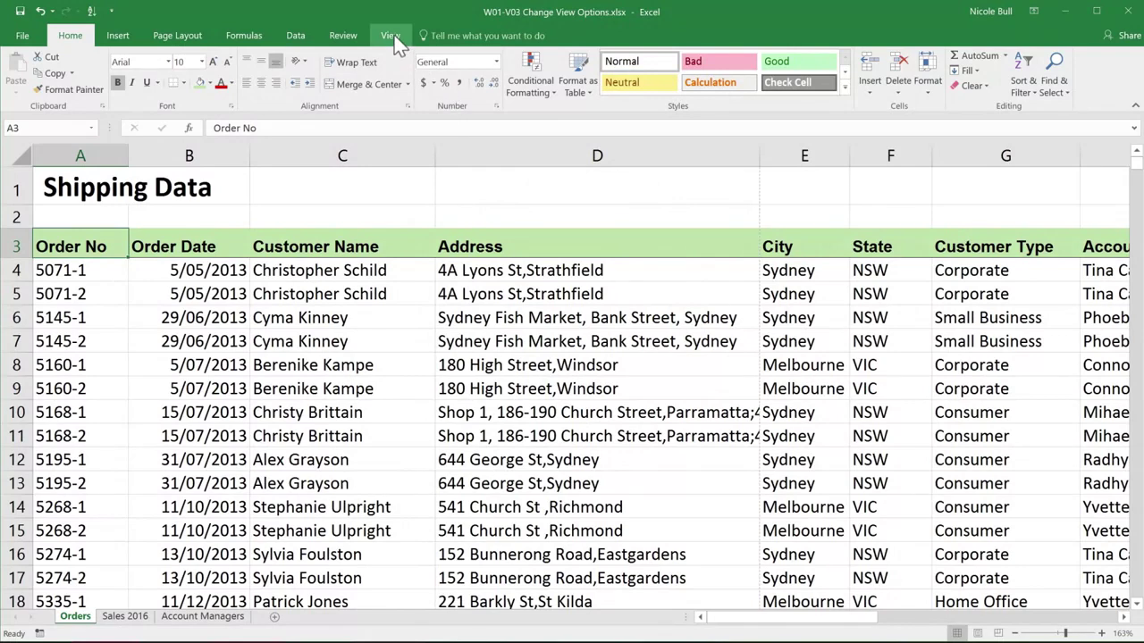
Reset the Orders sheet to 100% zoom from the View tab's Zoom group, leaving its context menu unused.
{"action": "left_click", "coordinate": [391, 36]}
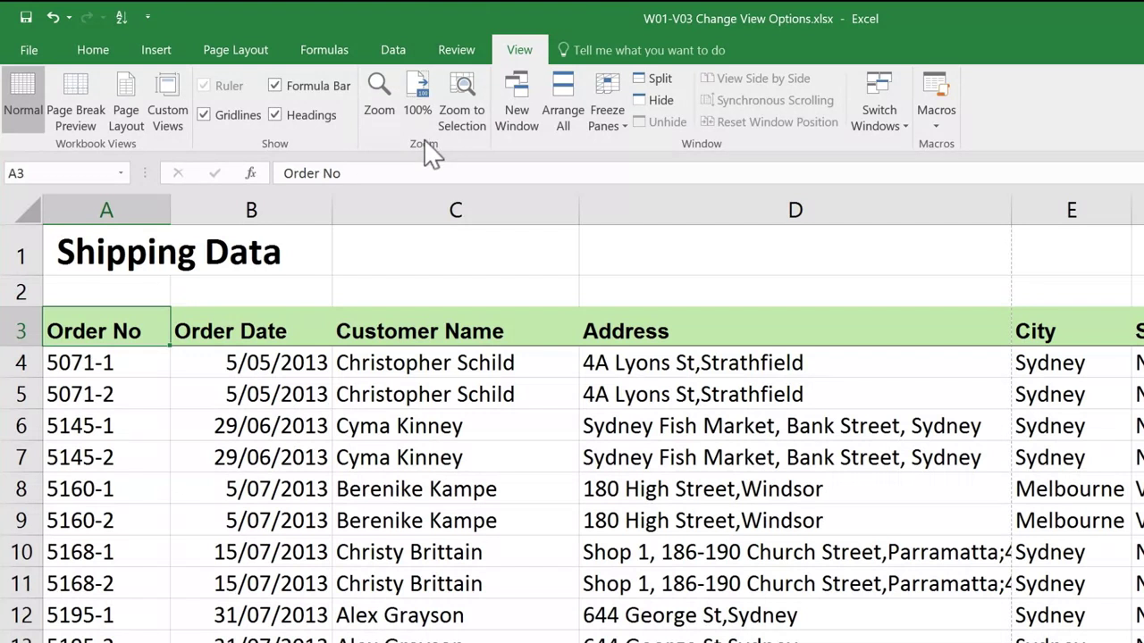
{"action": "left_click", "coordinate": [412, 93]}
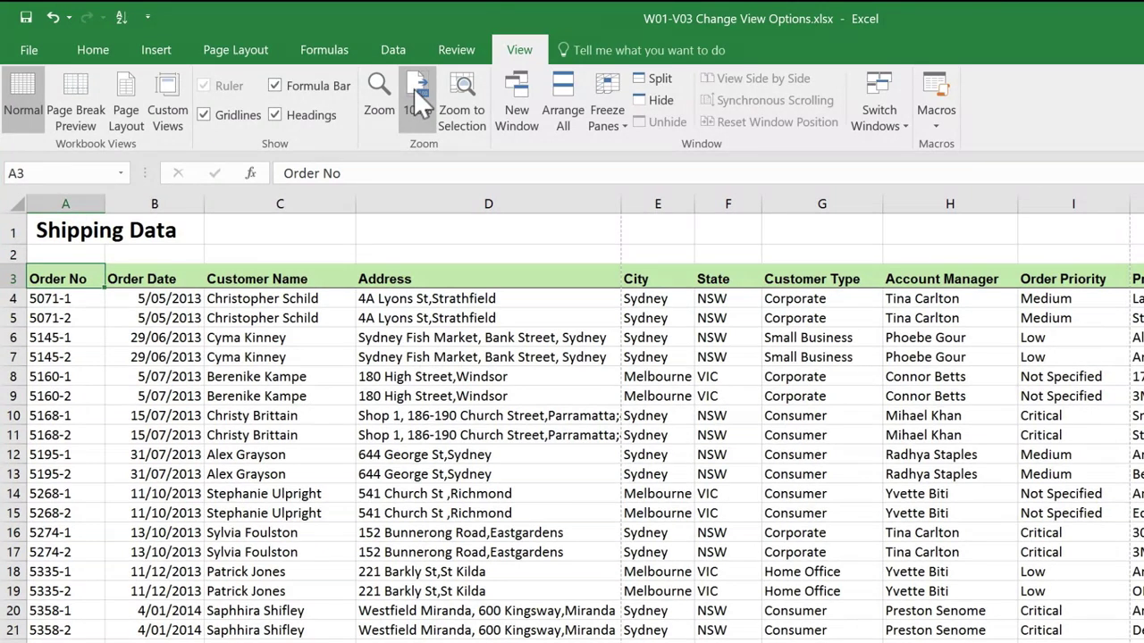
{"action": "right_click", "coordinate": [414, 89]}
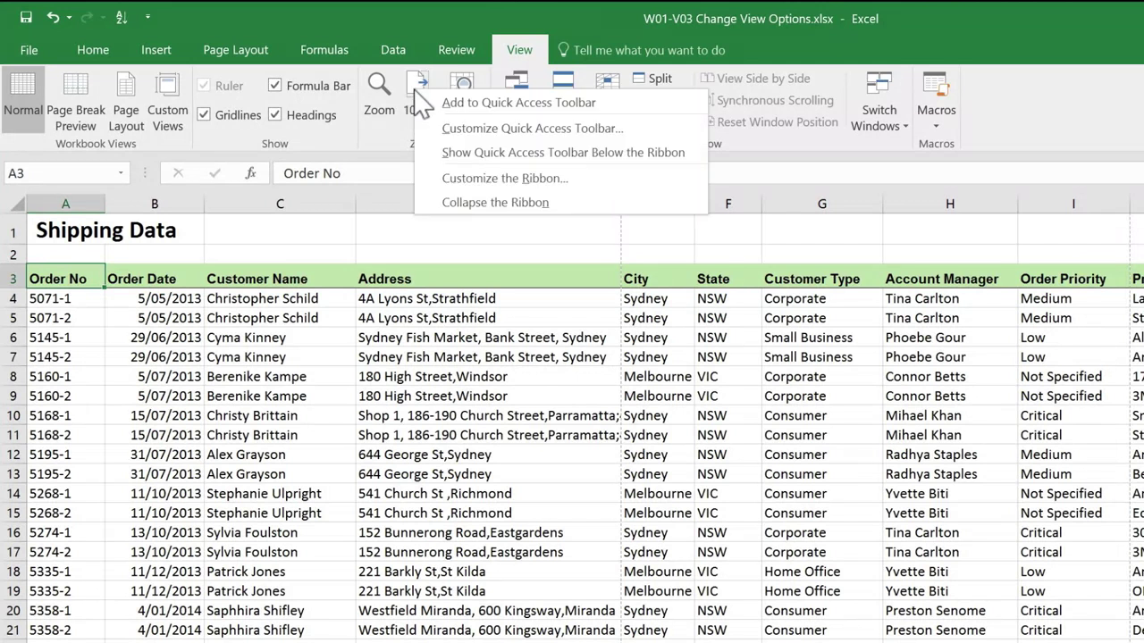
{"action": "key", "text": "Escape"}
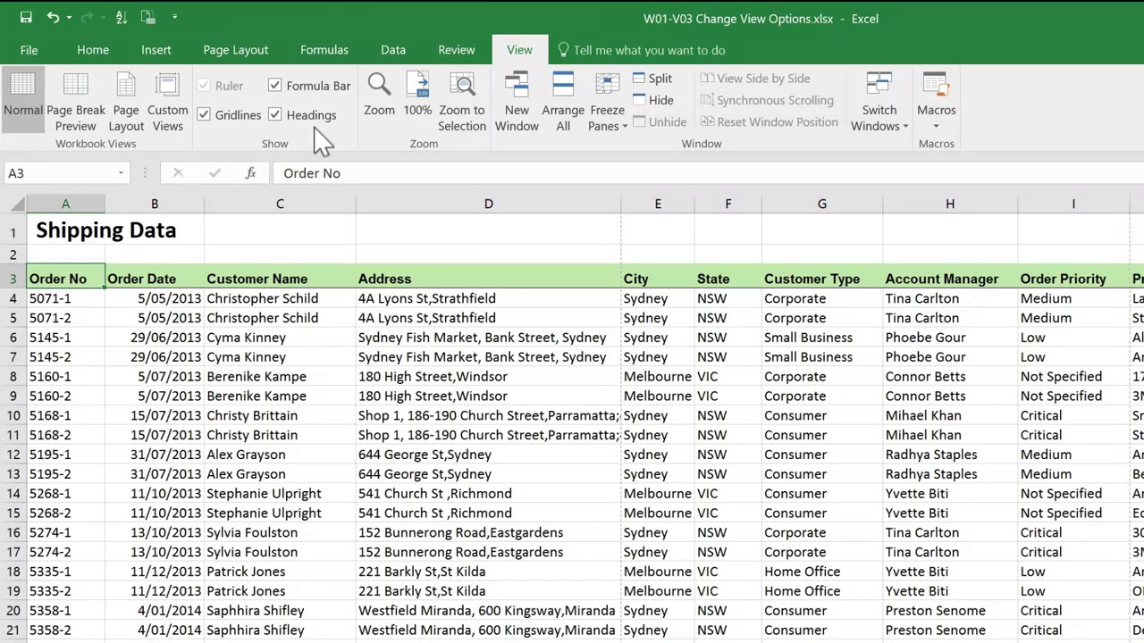
{"action": "left_click", "coordinate": [207, 119]}
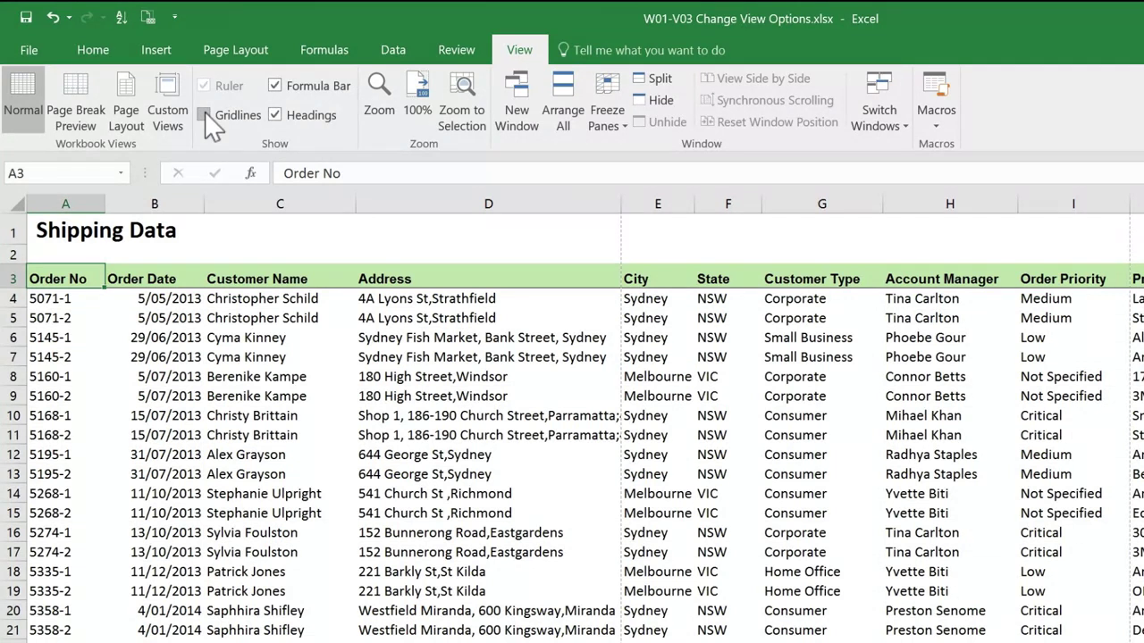
{"action": "left_click", "coordinate": [205, 116]}
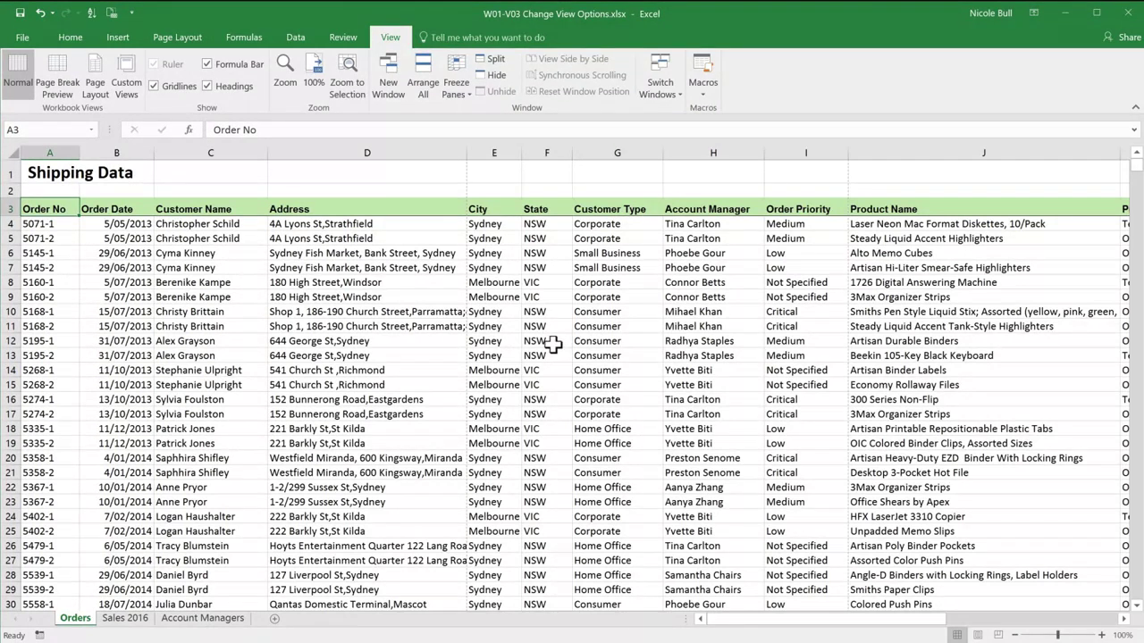
{"action": "left_click", "coordinate": [554, 344]}
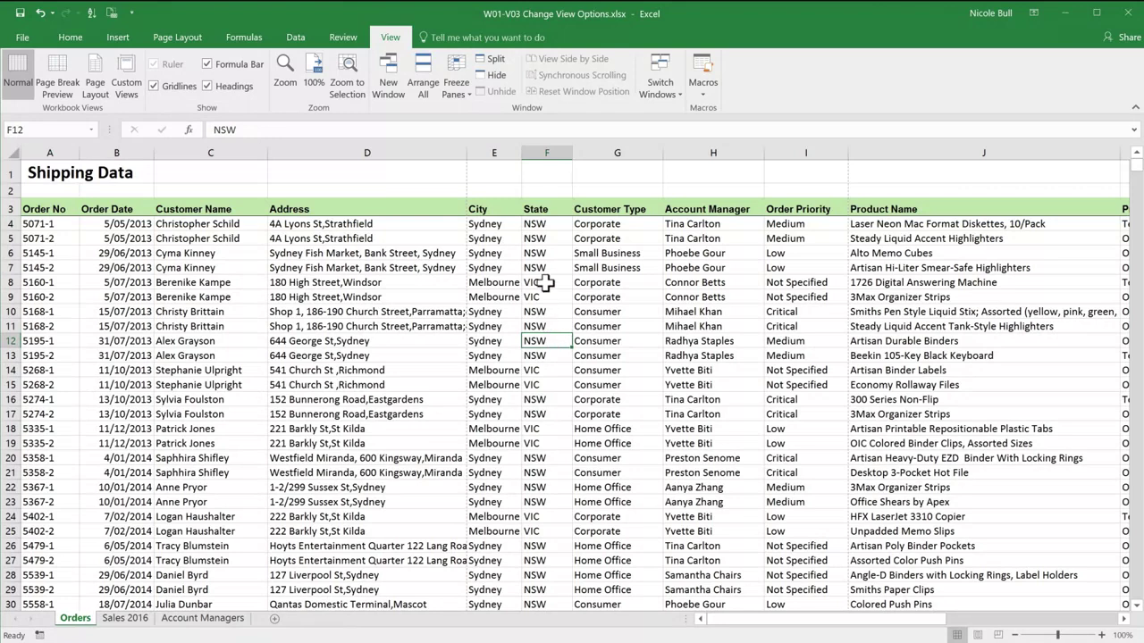
{"action": "left_click", "coordinate": [492, 63]}
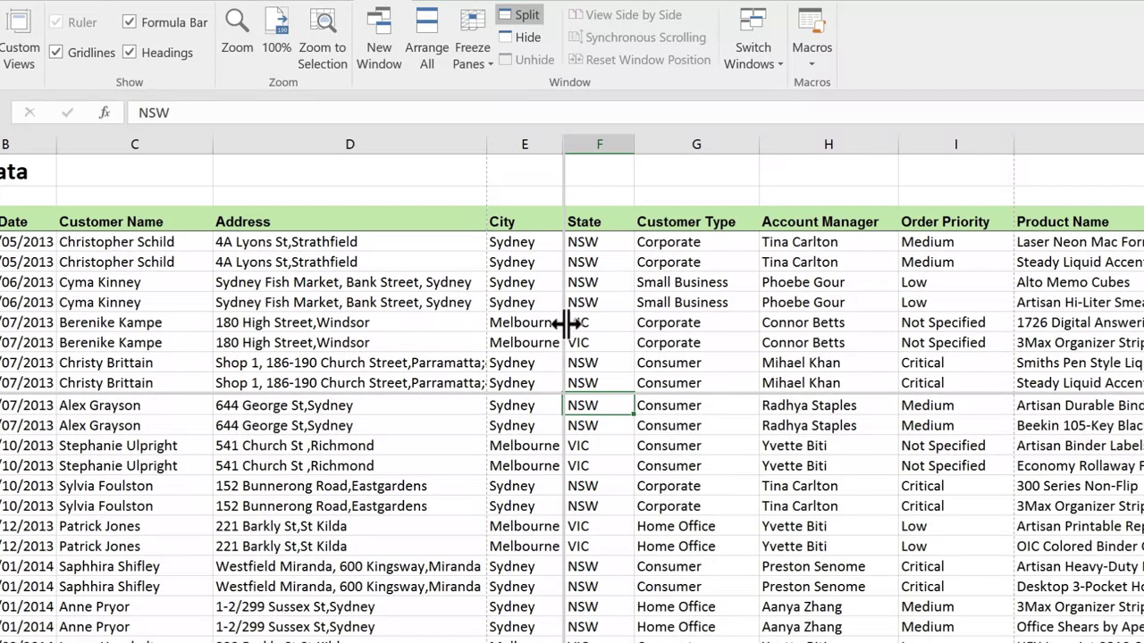
{"action": "double_click", "coordinate": [566, 323]}
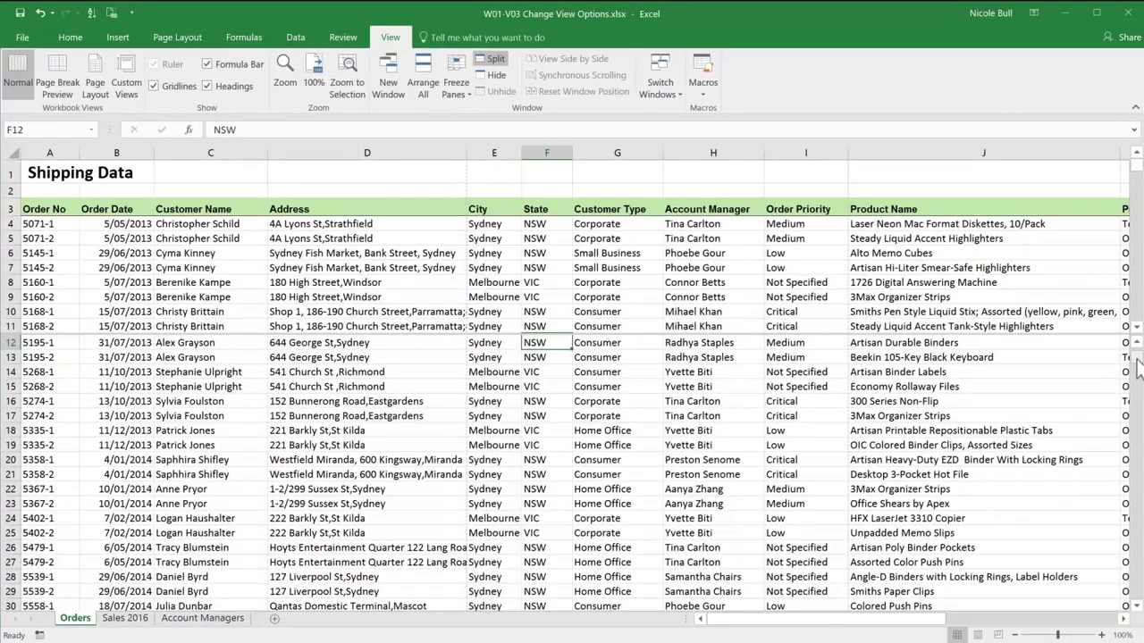
{"action": "left_click_drag", "start_coordinate": [1137, 368], "coordinate": [1137, 547]}
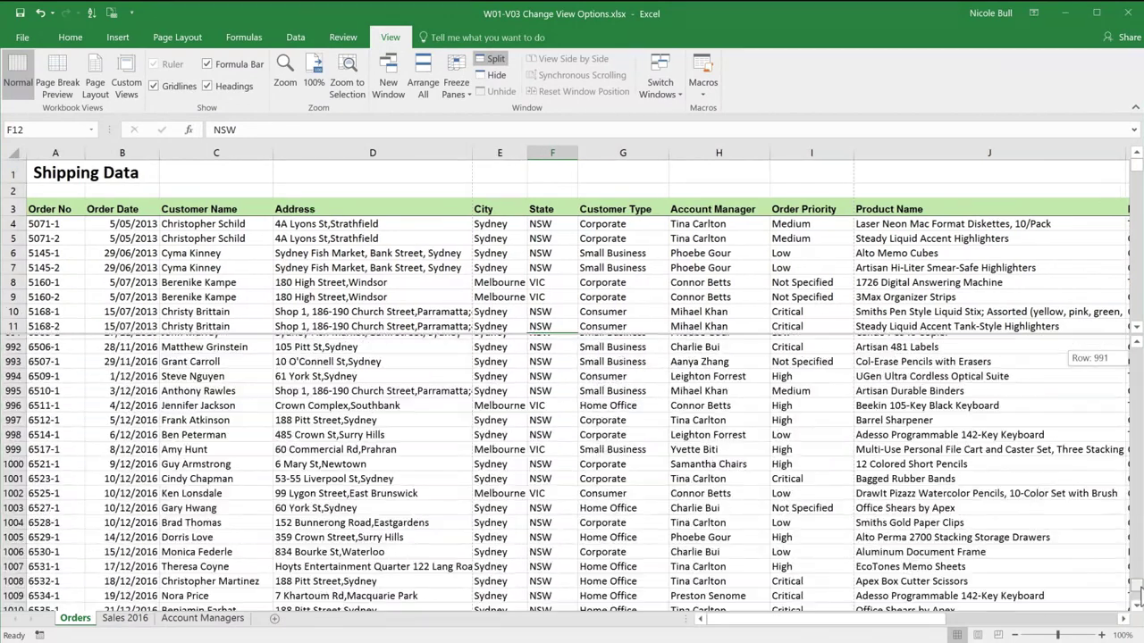
{"action": "left_click_drag", "start_coordinate": [1136, 548], "coordinate": [1137, 597]}
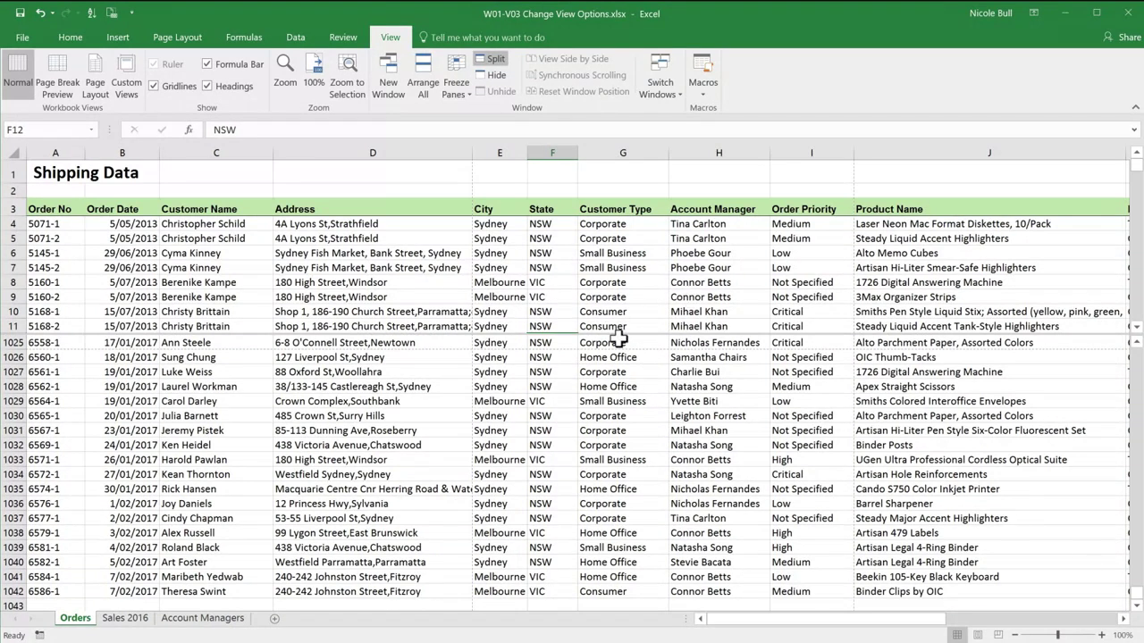
{"action": "left_click", "coordinate": [495, 64]}
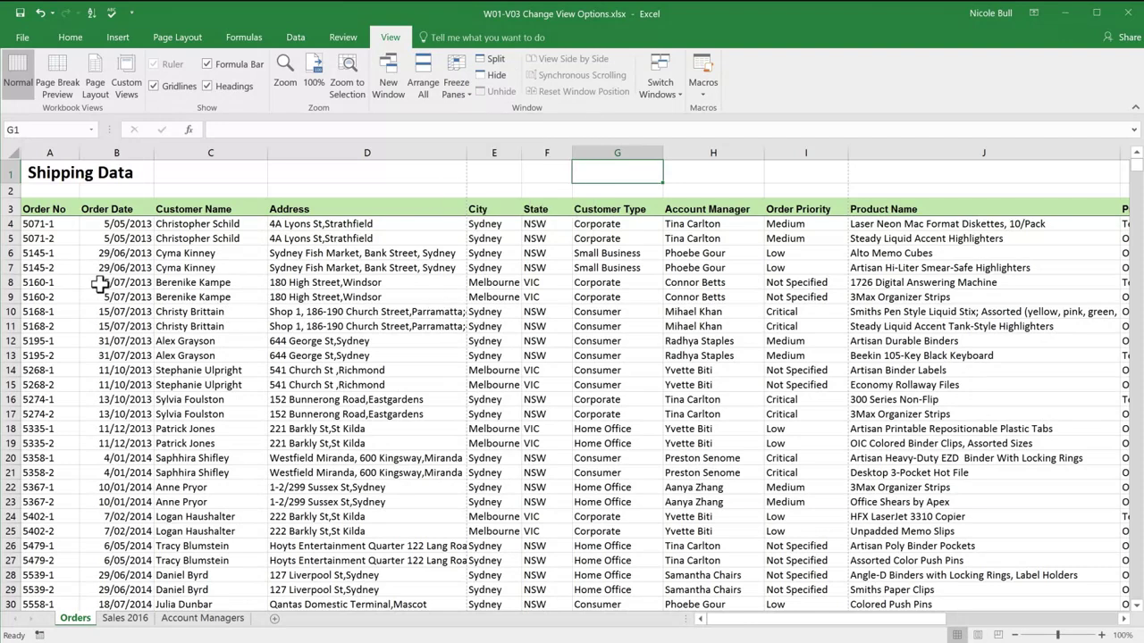
{"action": "left_click_drag", "start_coordinate": [1136, 175], "coordinate": [1134, 386]}
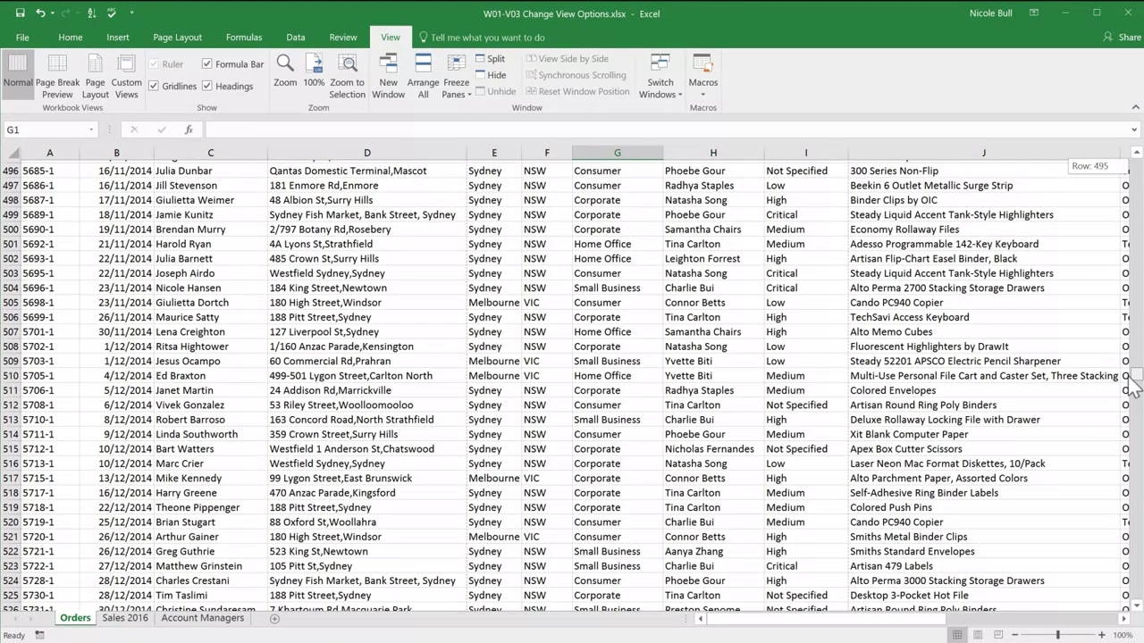
{"action": "left_click_drag", "start_coordinate": [1135, 386], "coordinate": [1136, 165]}
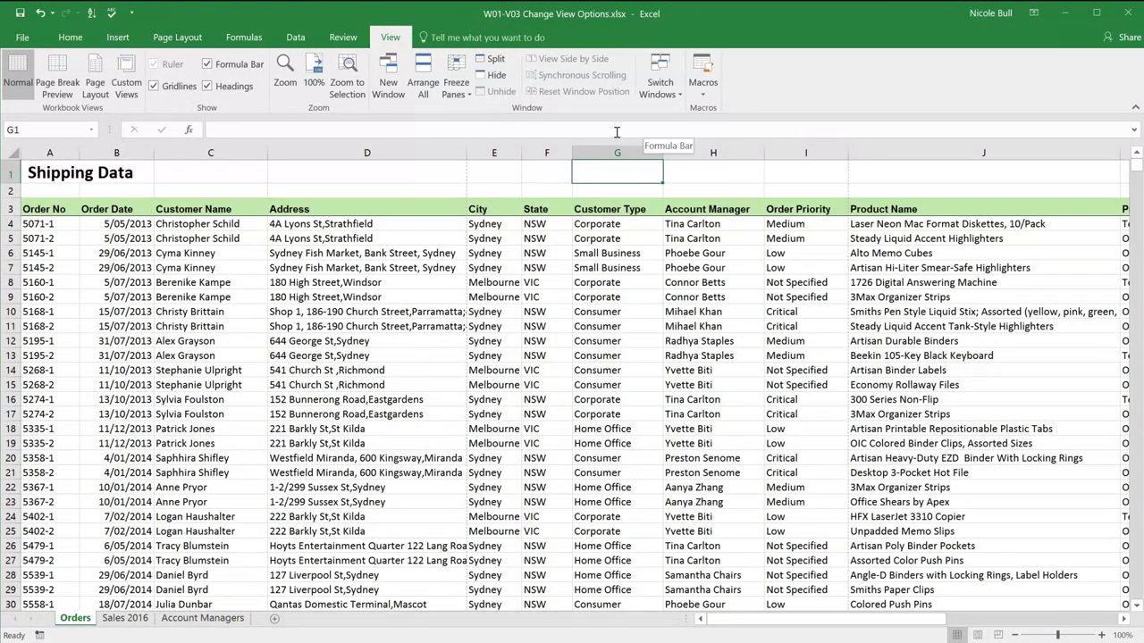
{"action": "left_click", "coordinate": [470, 98]}
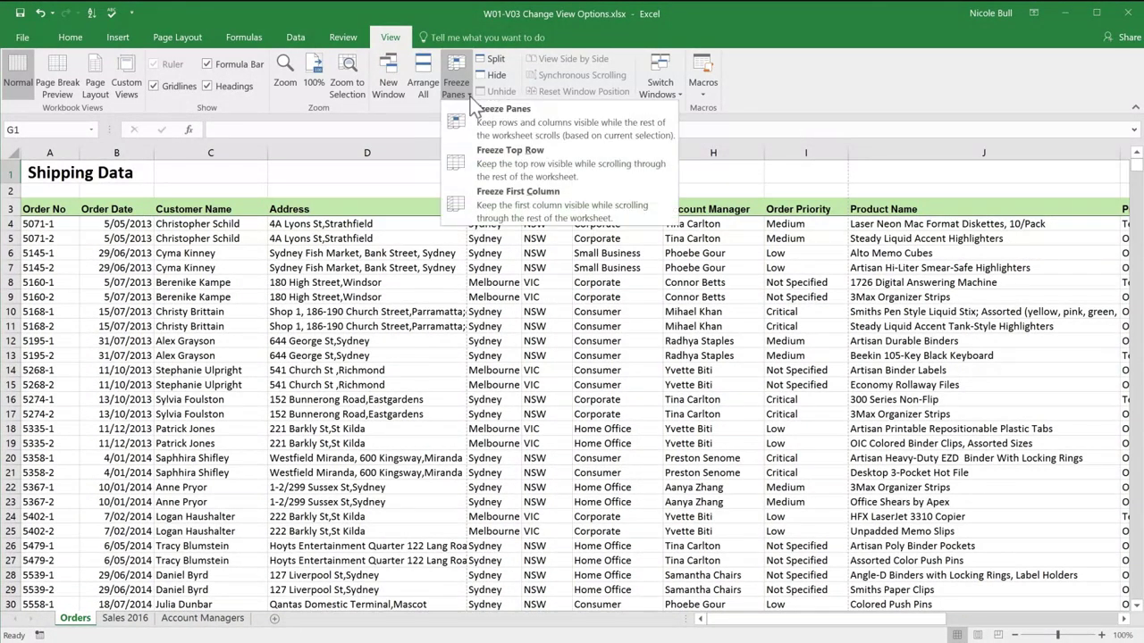
{"action": "left_click", "coordinate": [496, 150]}
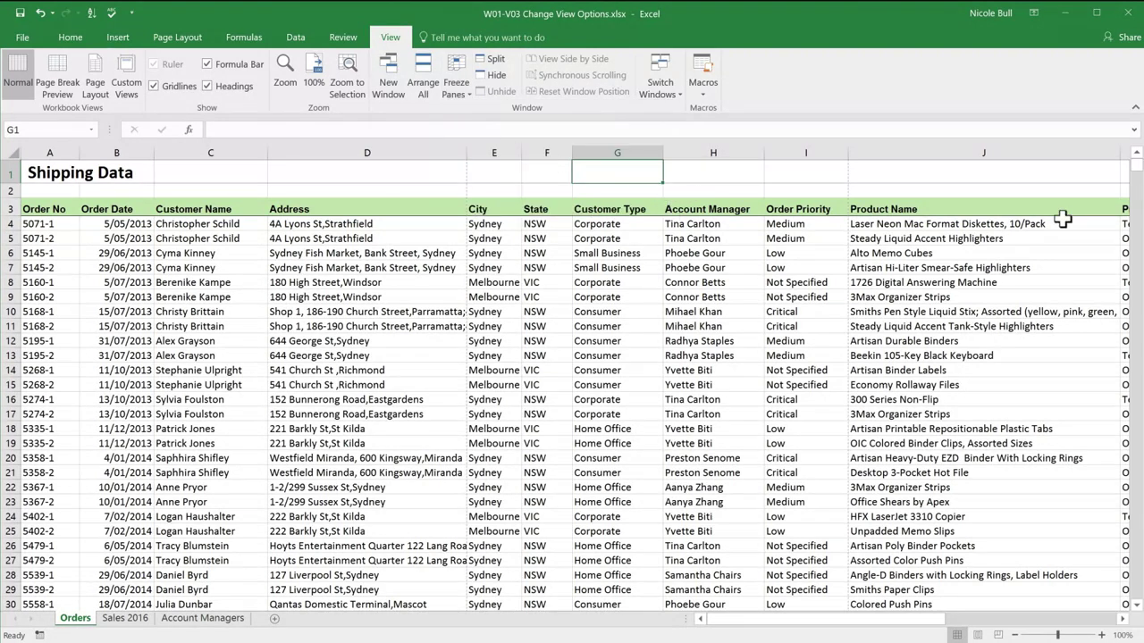
{"action": "left_click_drag", "start_coordinate": [1136, 166], "coordinate": [1137, 255]}
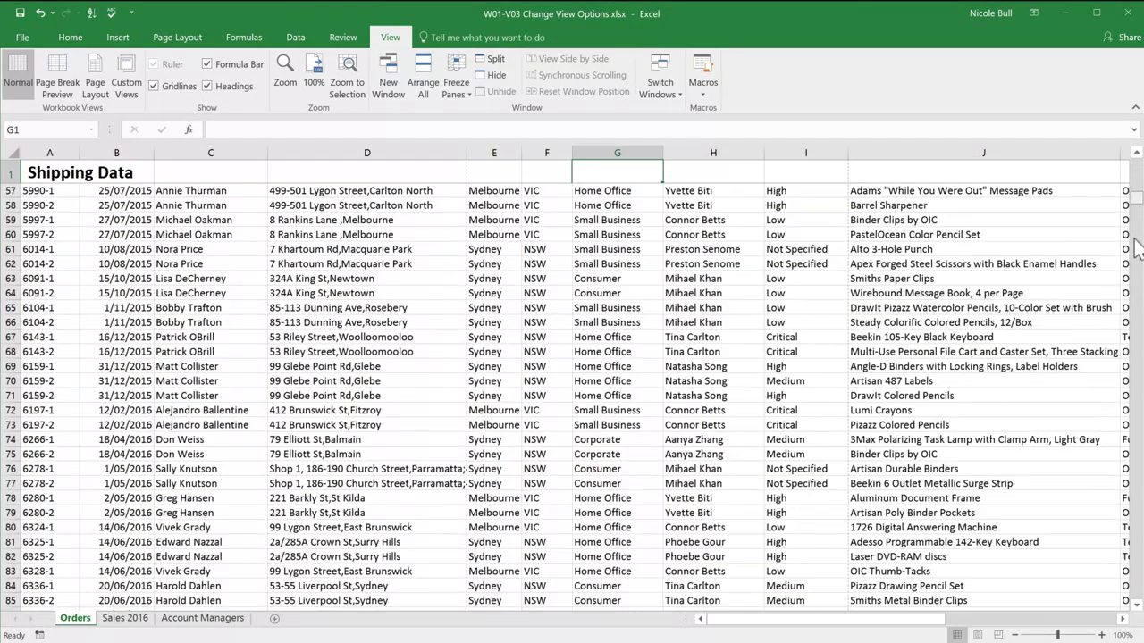
{"action": "scroll", "coordinate": [1136, 254], "scroll_direction": "down", "scroll_amount": 11}
{"action": "scroll", "coordinate": [1137, 255], "scroll_direction": "down", "scroll_amount": 6}
{"action": "scroll", "coordinate": [1136, 255], "scroll_direction": "down", "scroll_amount": 2}
{"action": "scroll", "coordinate": [1137, 255], "scroll_direction": "down", "scroll_amount": 4}
{"action": "left_click_drag", "start_coordinate": [1137, 219], "coordinate": [1137, 162]}
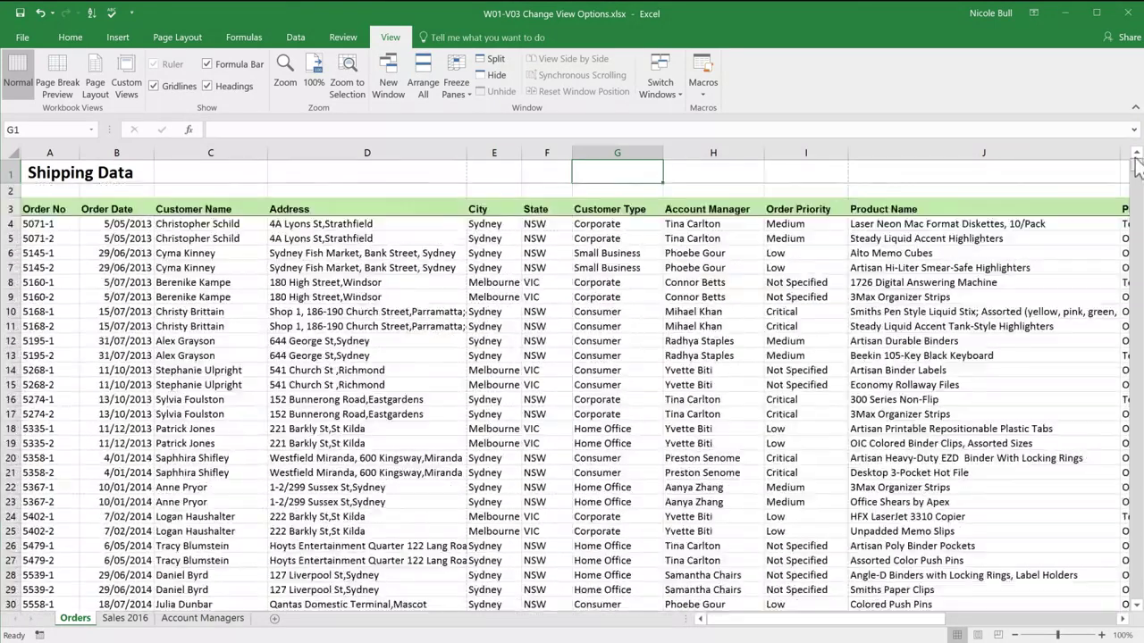
{"action": "left_click", "coordinate": [457, 75]}
{"action": "left_click", "coordinate": [513, 116]}
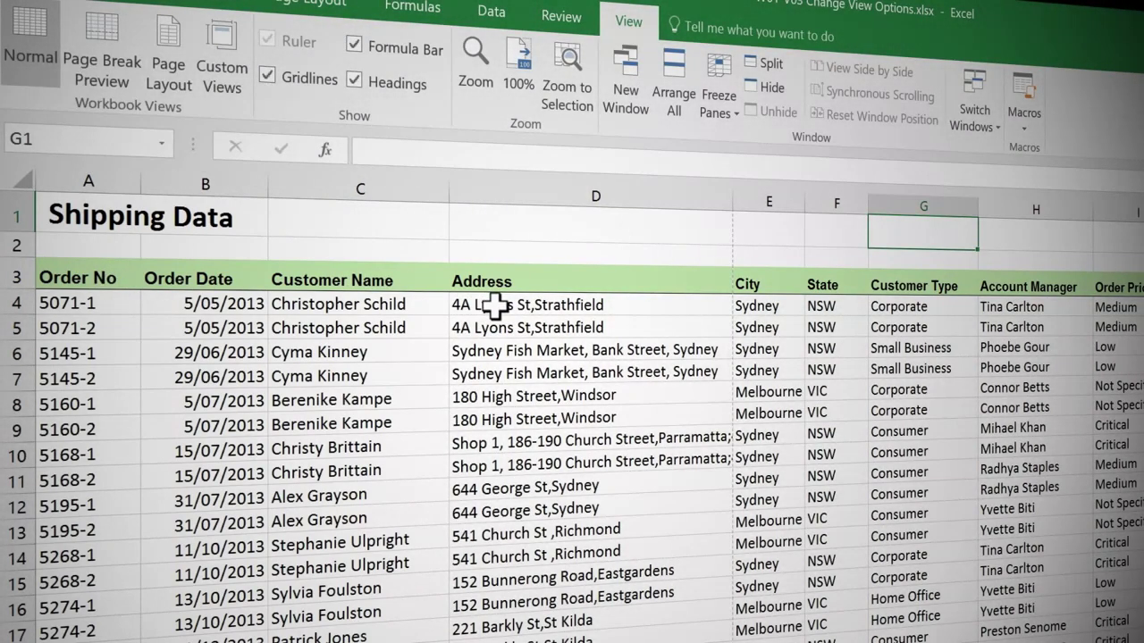
{"action": "left_click", "coordinate": [495, 305]}
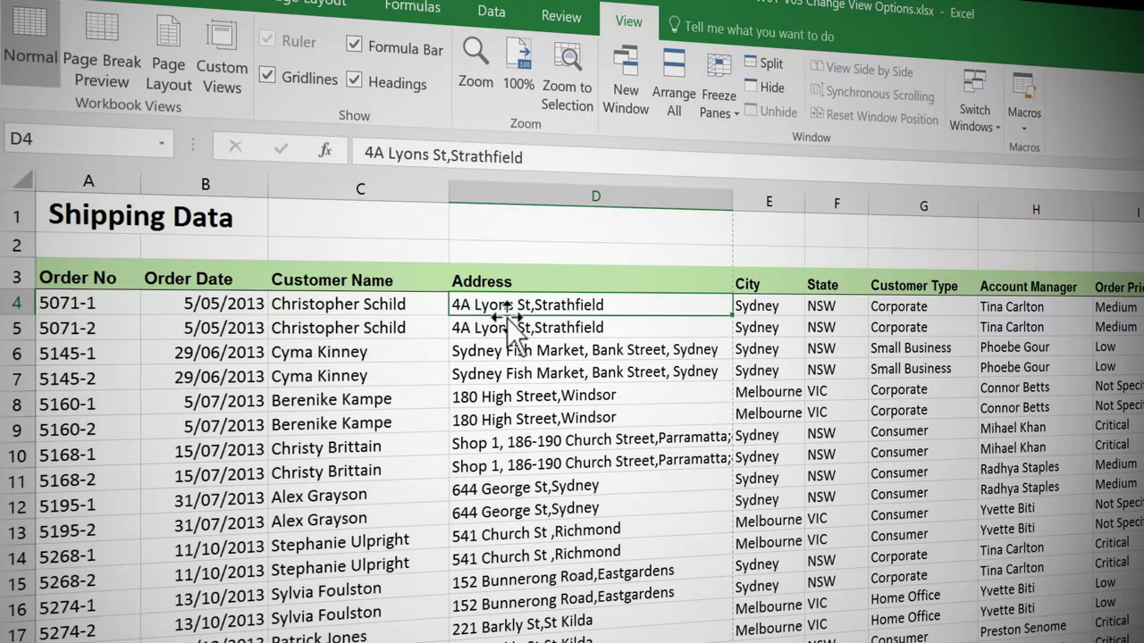
{"action": "left_click", "coordinate": [716, 105]}
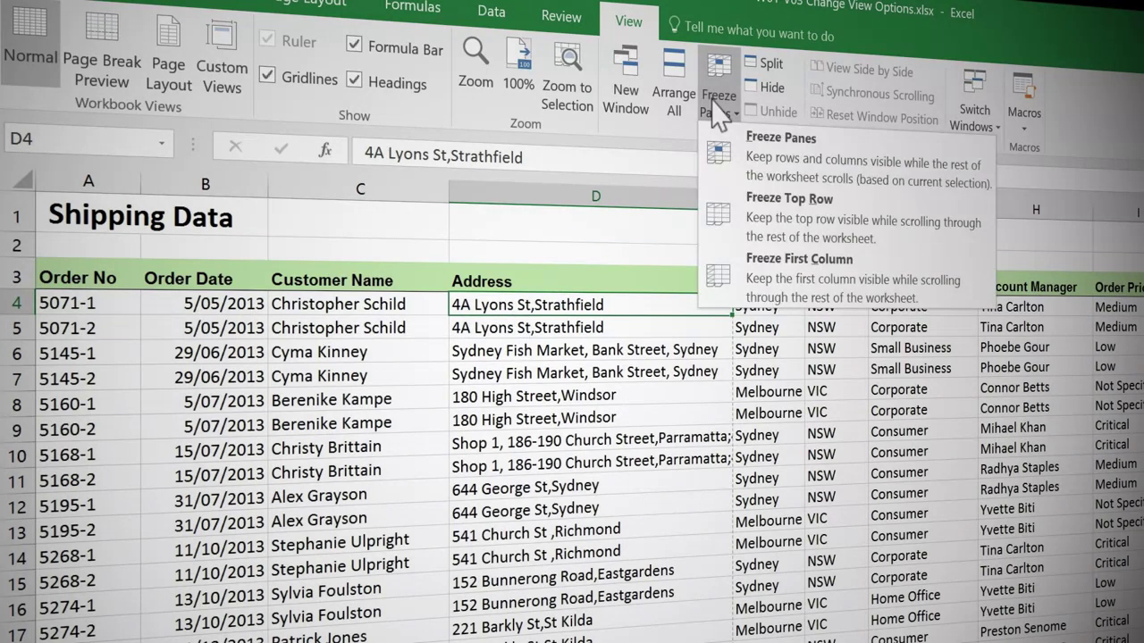
{"action": "left_click", "coordinate": [767, 175]}
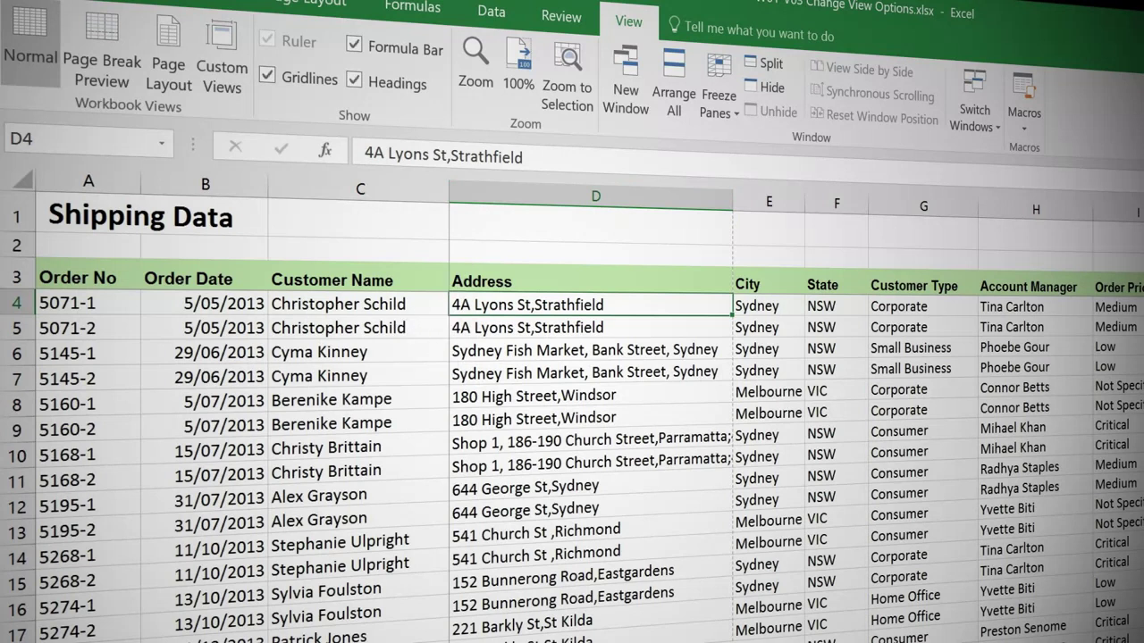
{"action": "scroll", "coordinate": [572, 464], "scroll_direction": "down", "scroll_amount": 15}
{"action": "scroll", "coordinate": [572, 465], "scroll_direction": "down", "scroll_amount": 20}
{"action": "scroll", "coordinate": [572, 465], "scroll_direction": "down", "scroll_amount": 20}
{"action": "scroll", "coordinate": [572, 465], "scroll_direction": "up", "scroll_amount": 20}
{"action": "scroll", "coordinate": [572, 465], "scroll_direction": "up", "scroll_amount": 20}
{"action": "scroll", "coordinate": [572, 465], "scroll_direction": "right", "scroll_amount": 2}
{"action": "scroll", "coordinate": [572, 465], "scroll_direction": "right", "scroll_amount": 3}
{"action": "scroll", "coordinate": [571, 465], "scroll_direction": "right", "scroll_amount": 2}
{"action": "scroll", "coordinate": [571, 464], "scroll_direction": "left", "scroll_amount": 1}
{"action": "scroll", "coordinate": [572, 464], "scroll_direction": "left", "scroll_amount": 6}
{"action": "left_click", "coordinate": [735, 121]}
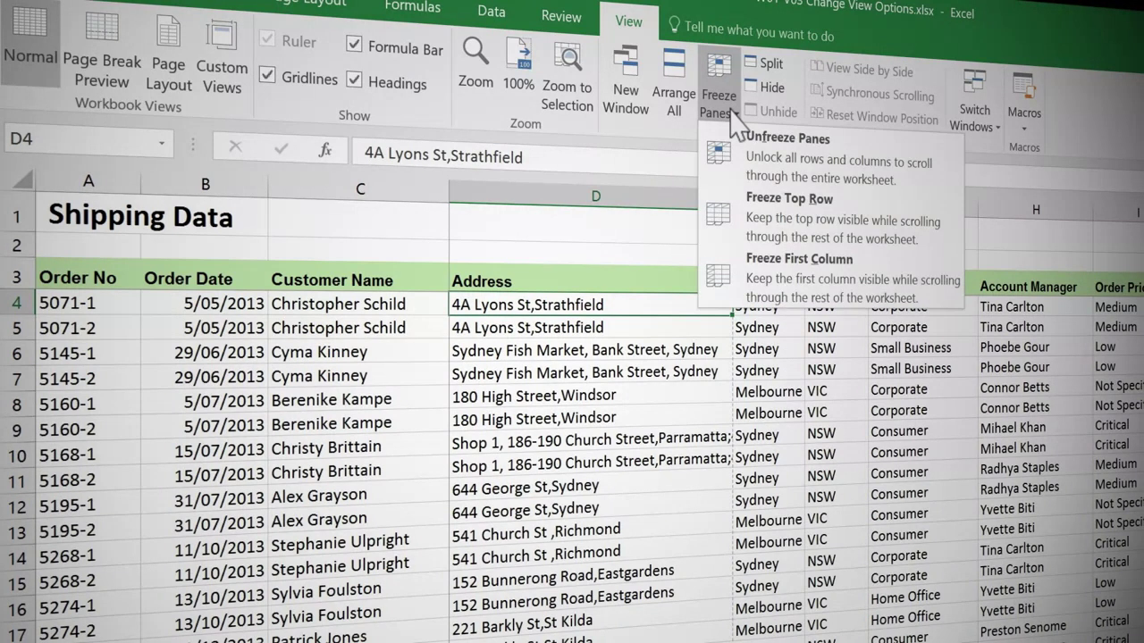
{"action": "left_click", "coordinate": [775, 151]}
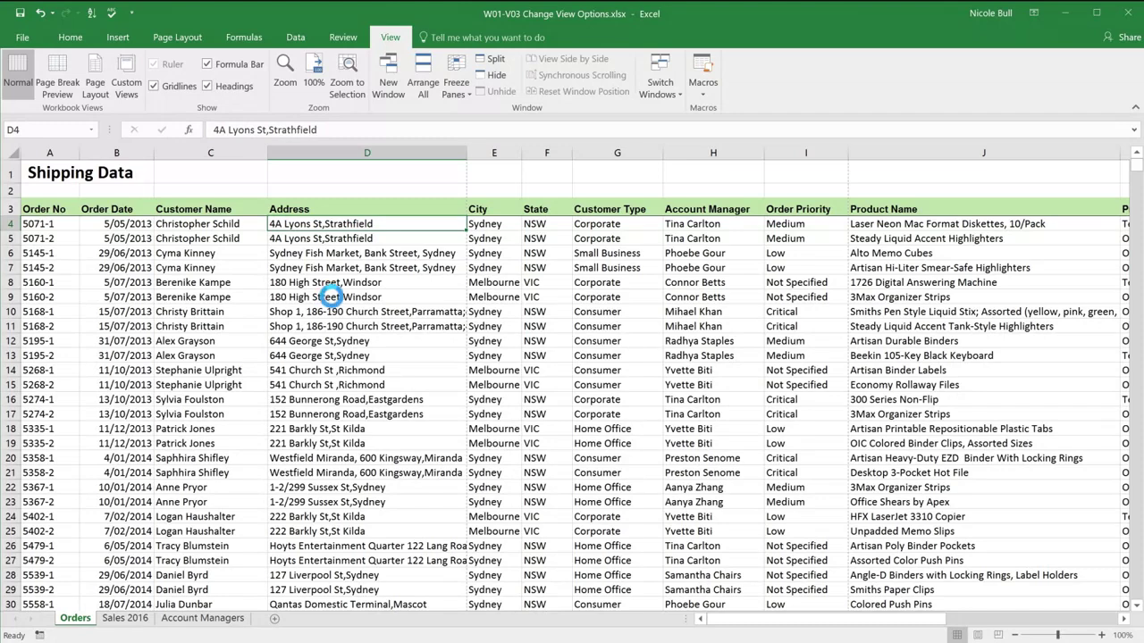
Open W01-V02-Select and Navigate.xlsx from the recent workbooks list.
{"action": "key", "text": "ctrl+o"}
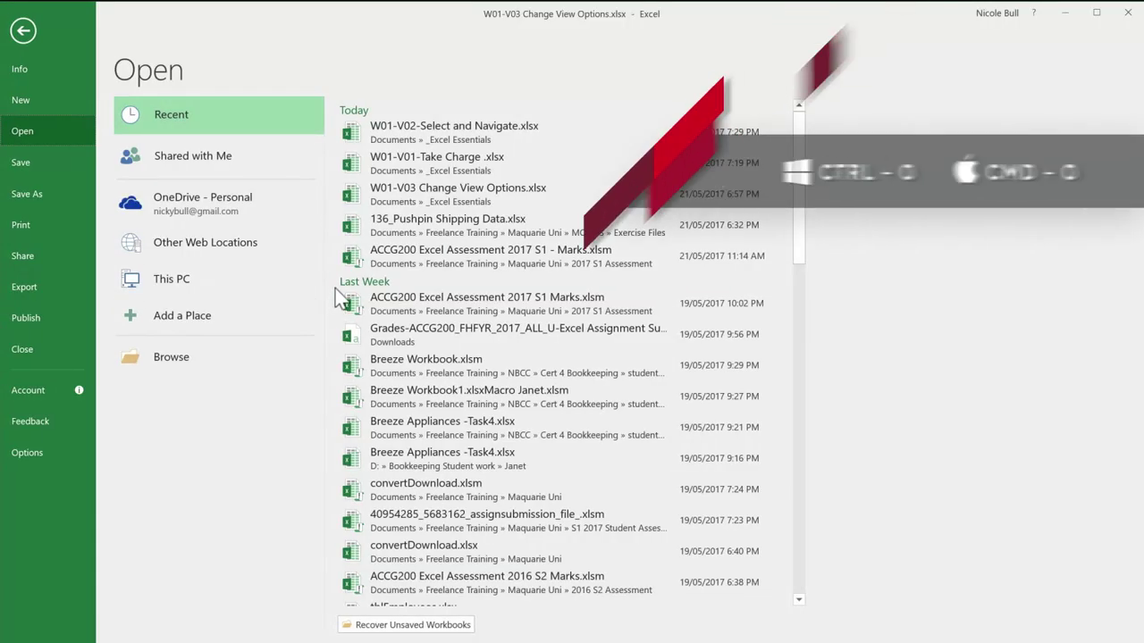
{"action": "left_click", "coordinate": [471, 146]}
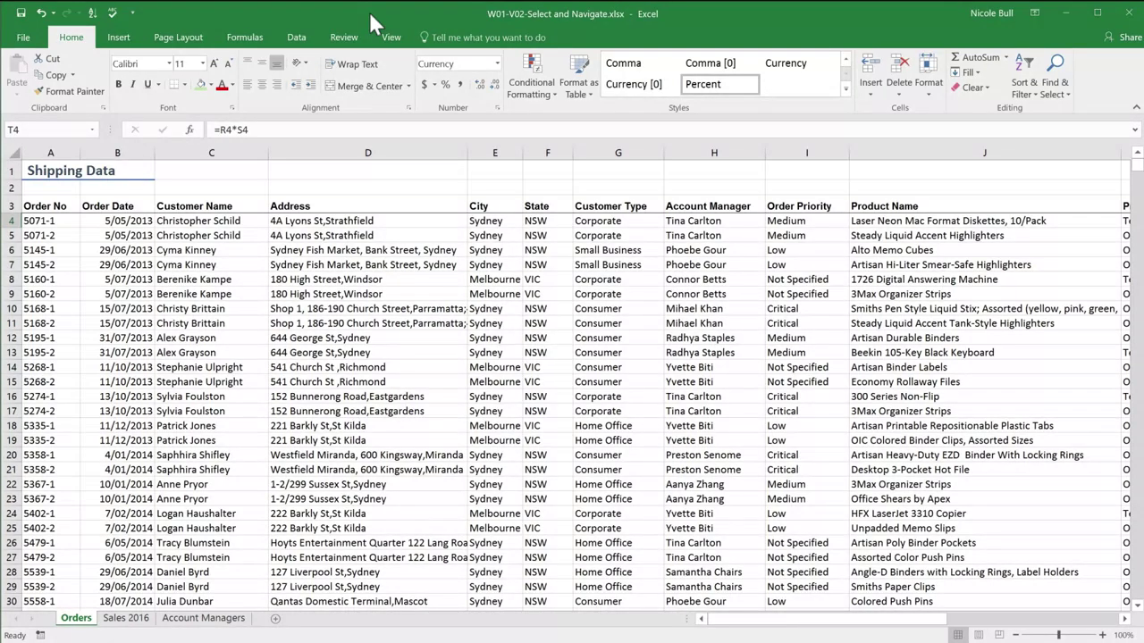
Switch to W01-V03 Change View Options via Switch Windows, then toggle workbooks twice with Ctrl+F6.
{"action": "left_click", "coordinate": [392, 40]}
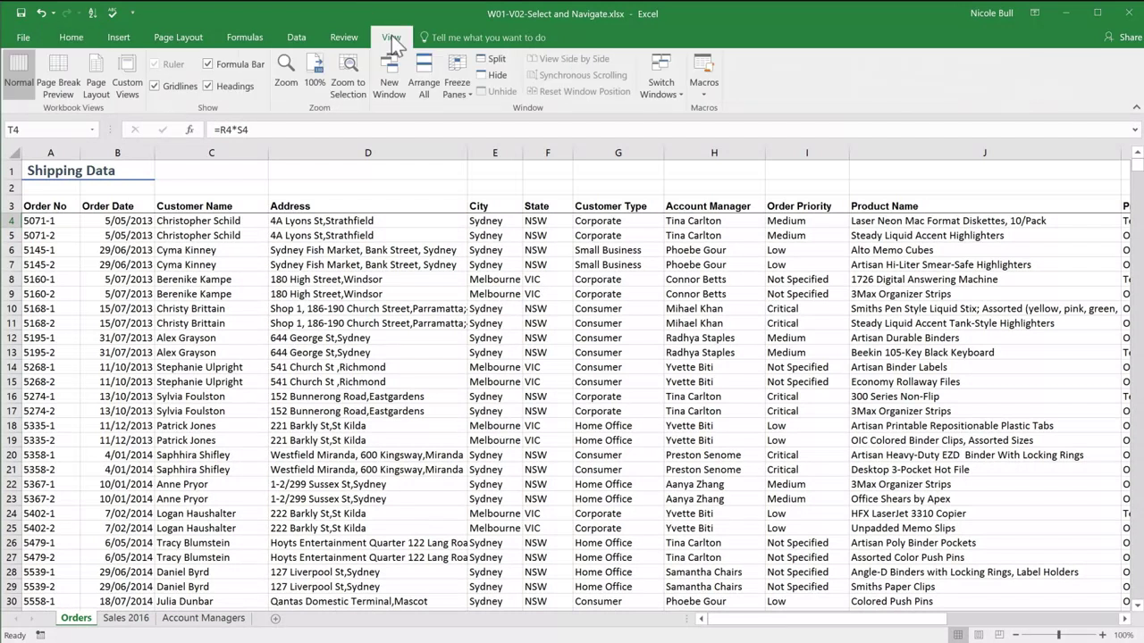
{"action": "left_click", "coordinate": [662, 89]}
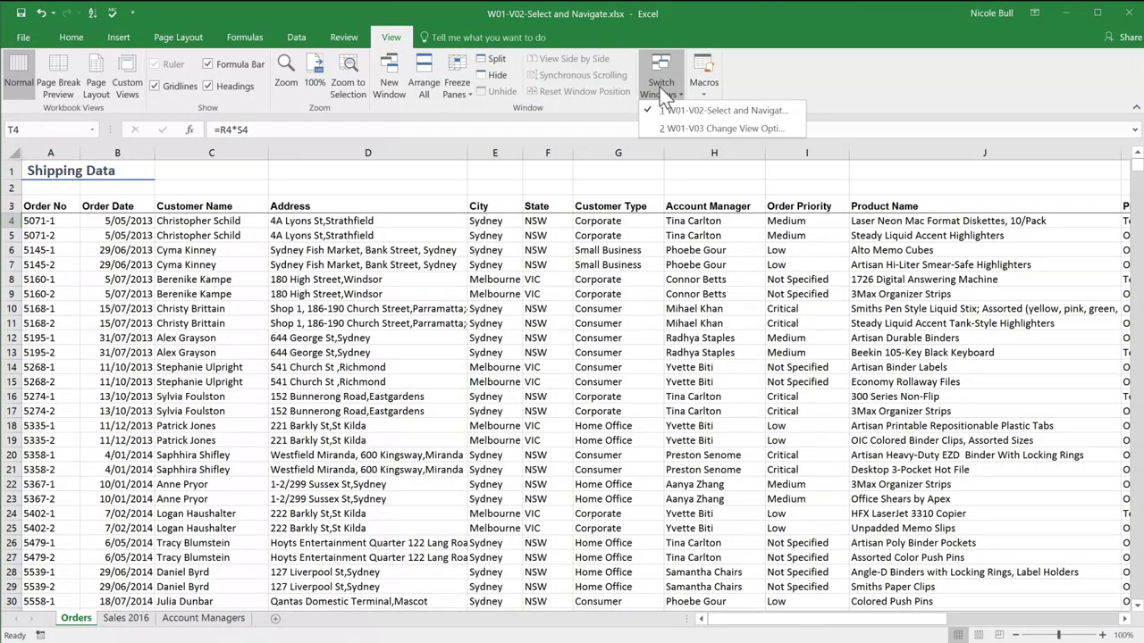
{"action": "left_click", "coordinate": [672, 128]}
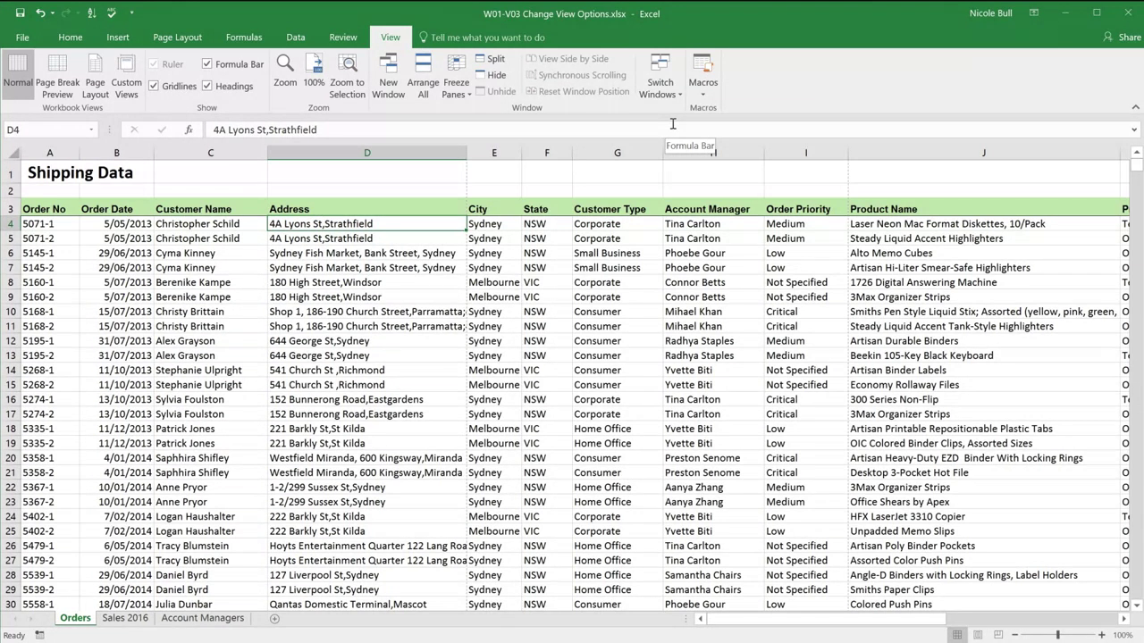
{"action": "key", "text": "ctrl+F6"}
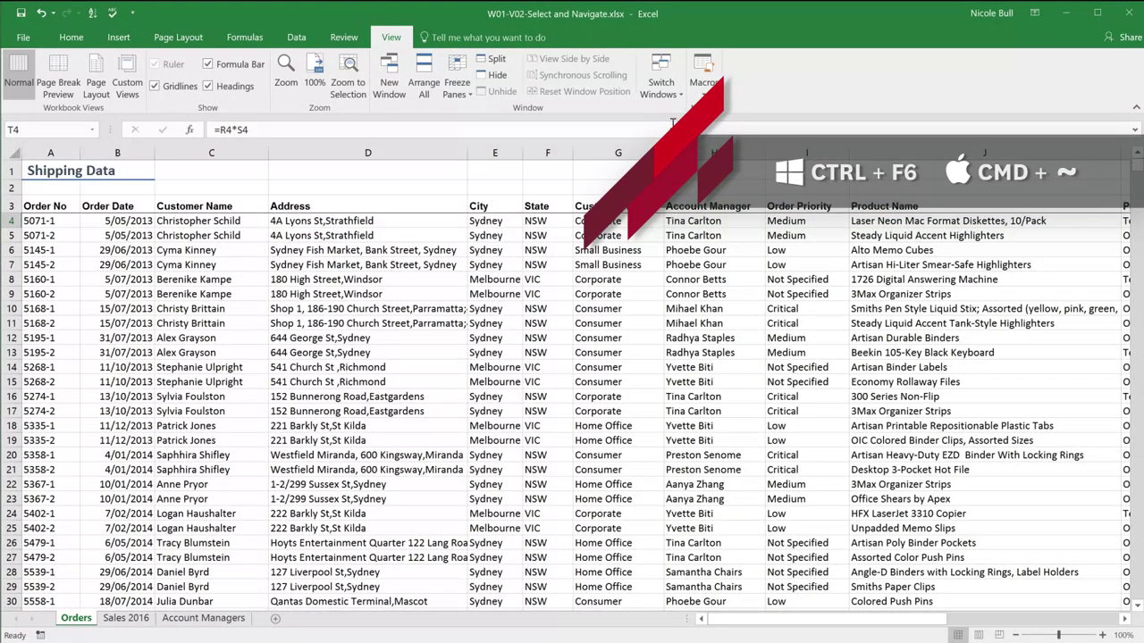
{"action": "key", "text": "ctrl+F6"}
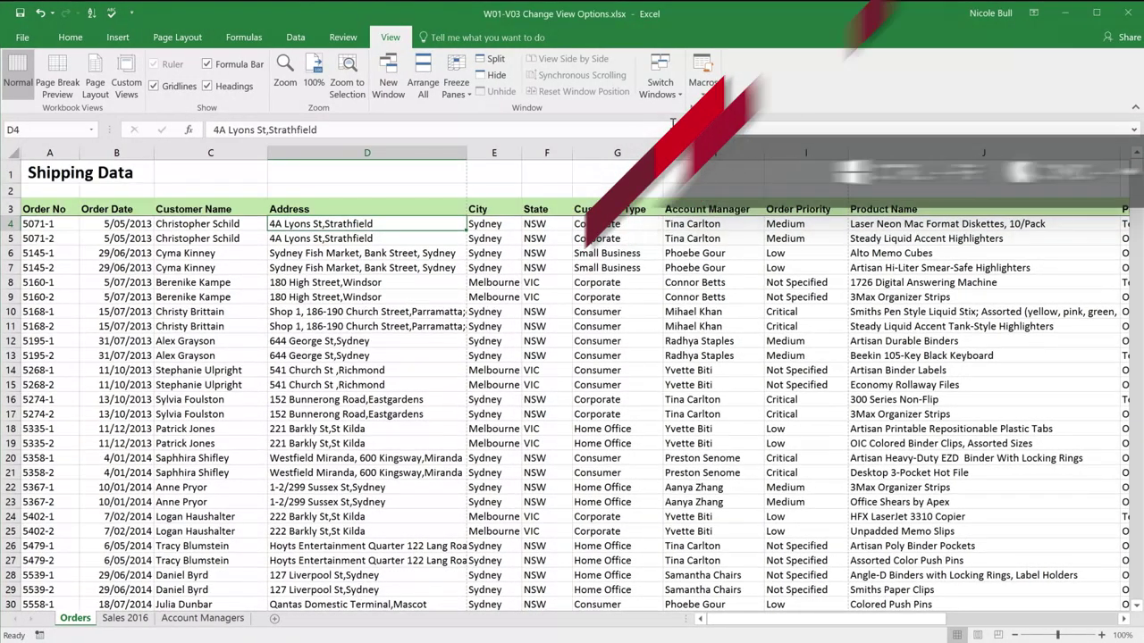